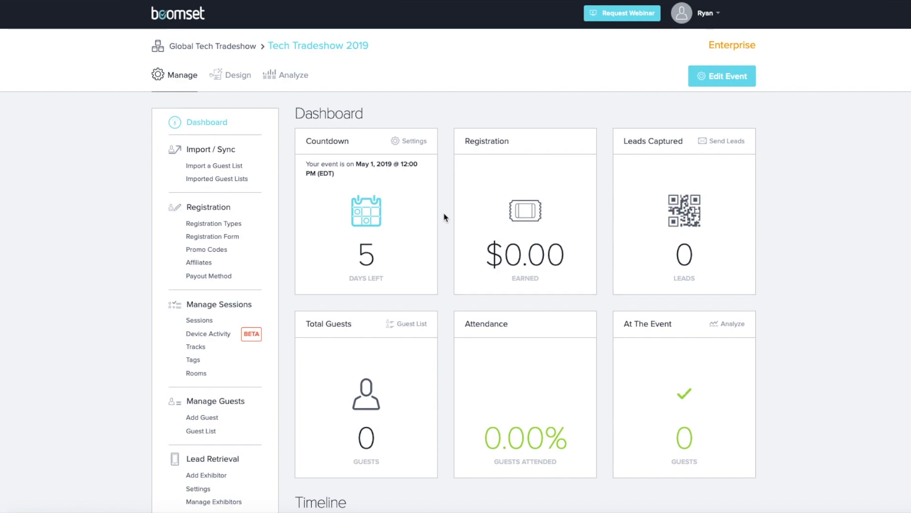
- Turn on the $150.00 License Fee in Lead Retrieval settings, save, and copy the public purchase link
scroll(443, 212, "down", 2)
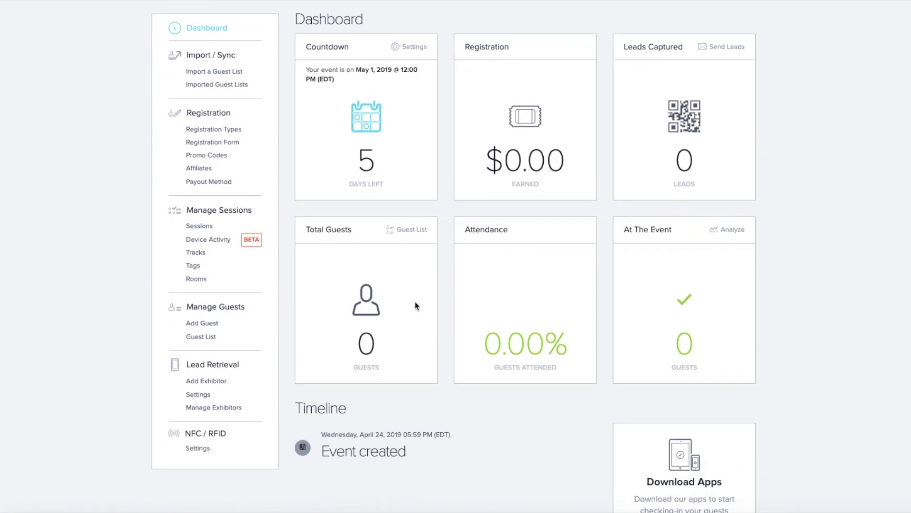
left_click(199, 394)
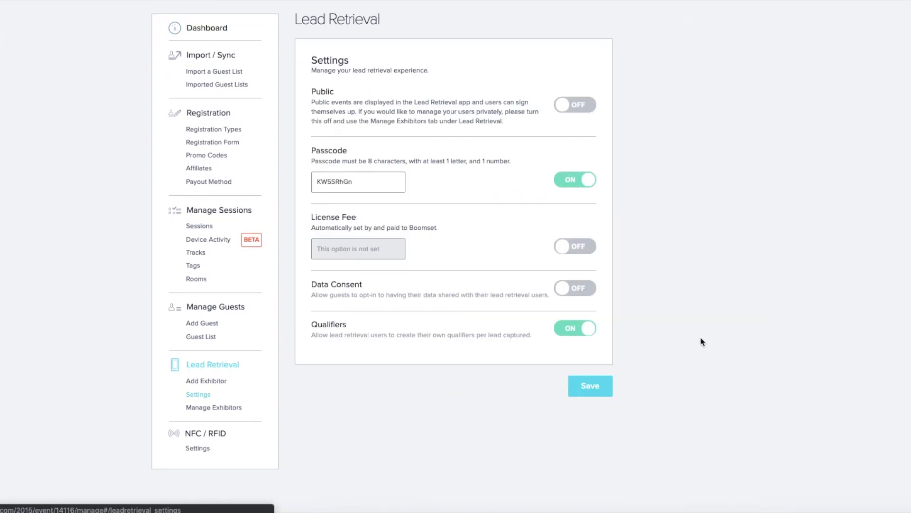
scroll(693, 256, "up", 2)
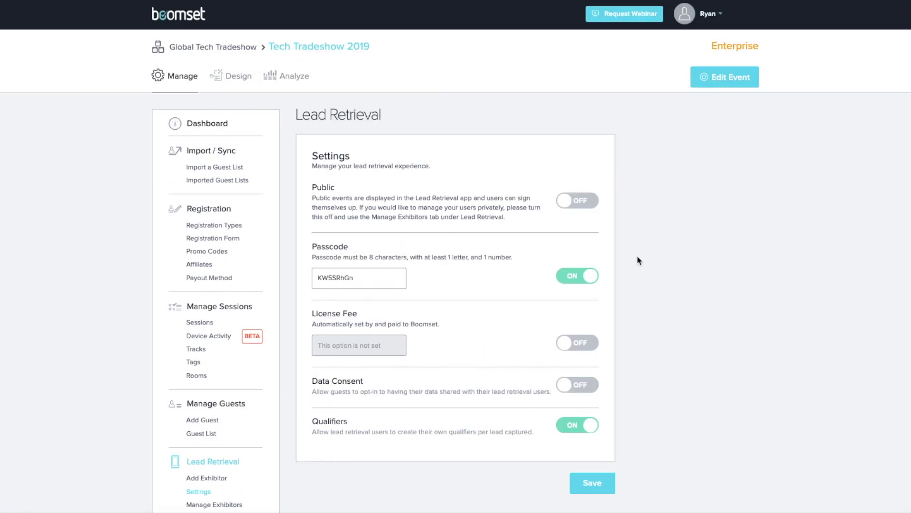
scroll(638, 260, "down", 1)
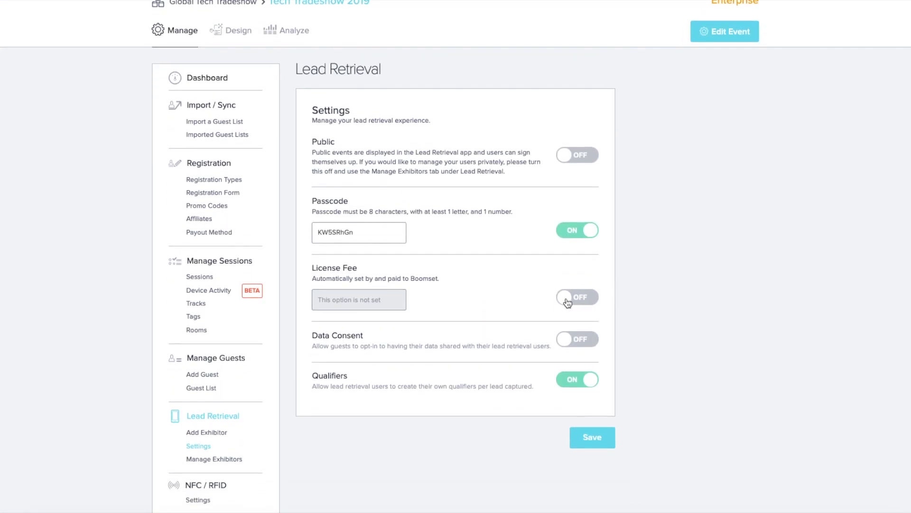
left_click(568, 299)
scroll(655, 340, "down", 1)
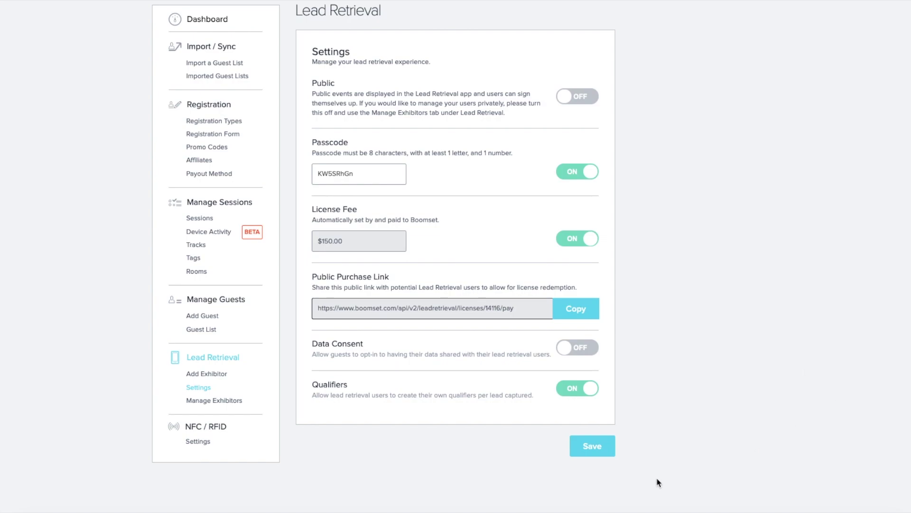
left_click(602, 453)
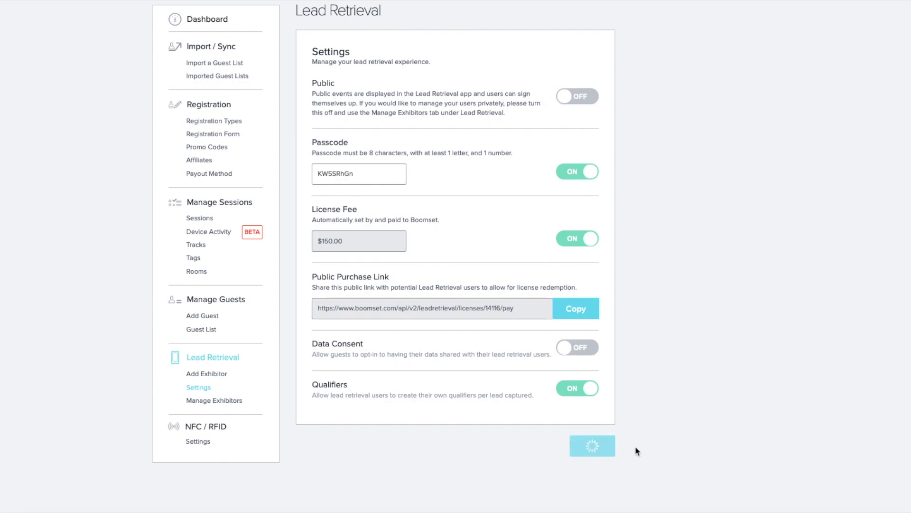
left_click(586, 316)
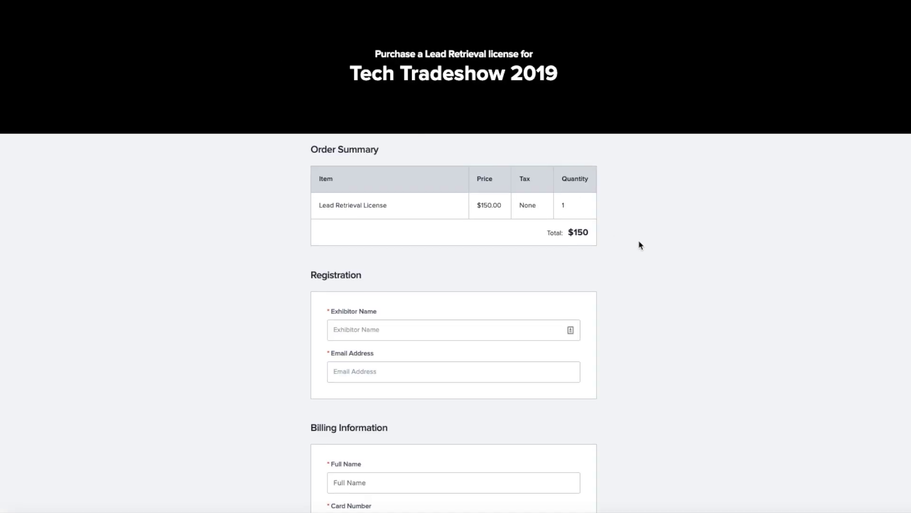
- Enter exhibitor name 'ABC Corp' and the exhibitor's contact e-mail on the purchase form
scroll(639, 242, "down", 3)
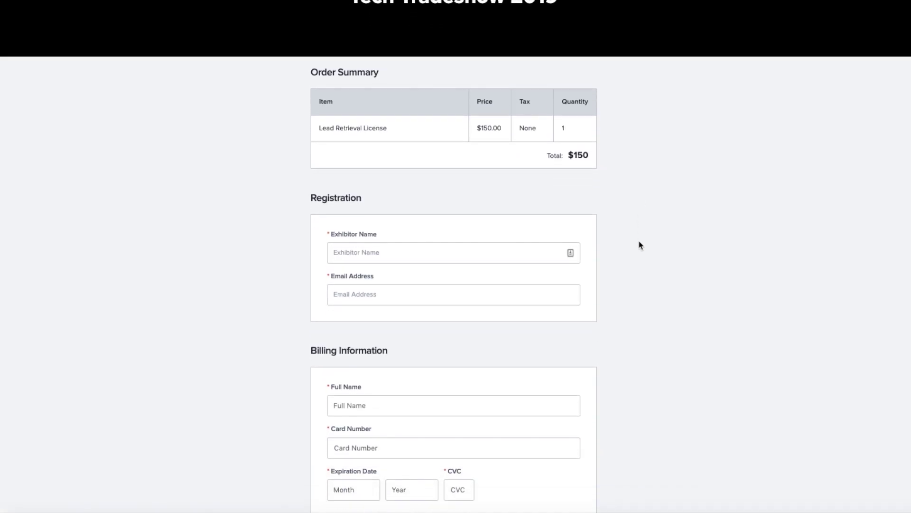
left_click(434, 175)
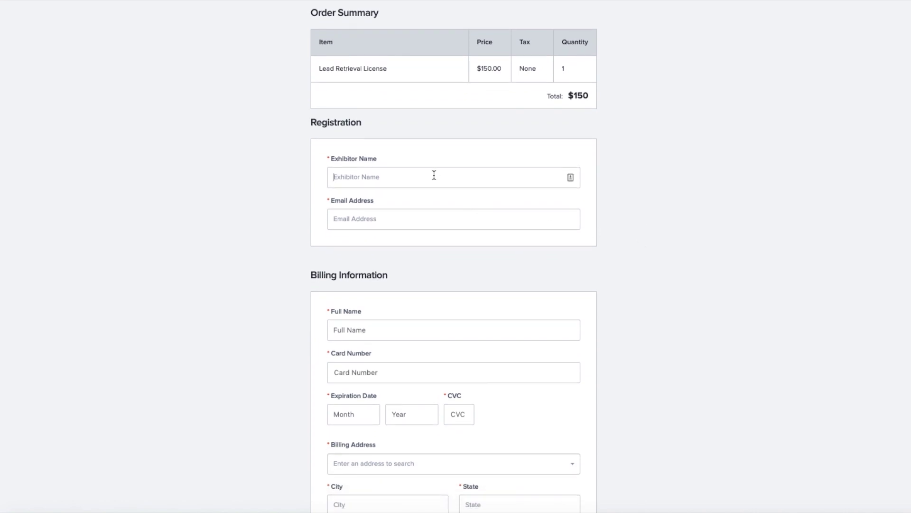
type("ABC Corp")
left_click(442, 216)
type("abccorp@email.com")
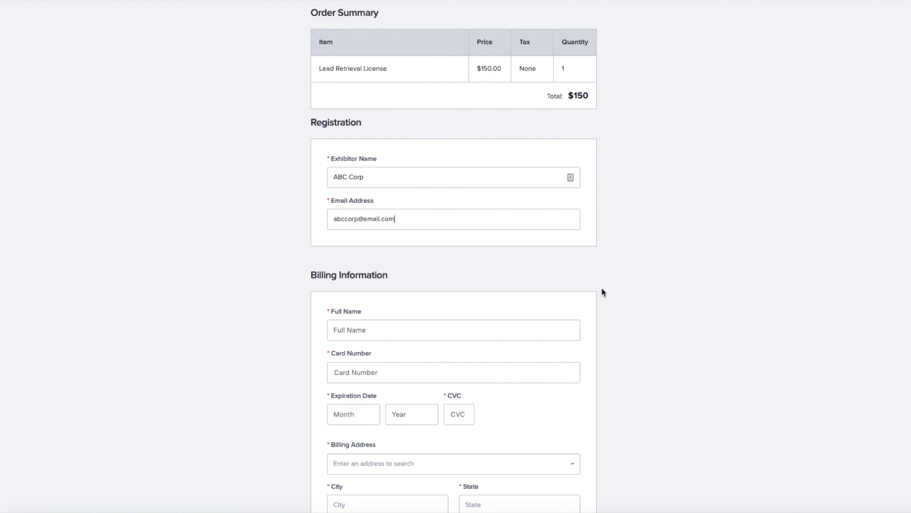
- Fill in billing name ABC Corp, the test card number, expiry 05/2022 and the security code
scroll(602, 291, "down", 2)
left_click(469, 250)
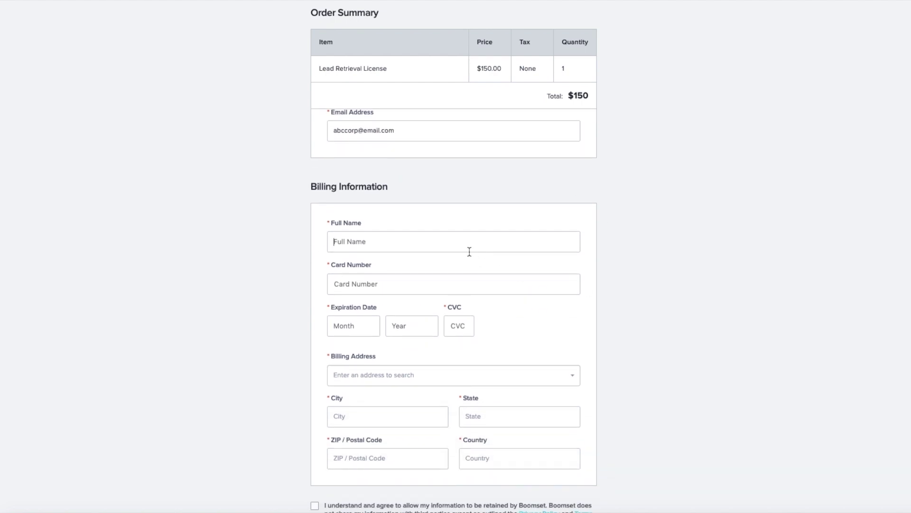
type("ABC Corp")
left_click(472, 280)
type("4111 1111 1111 1111")
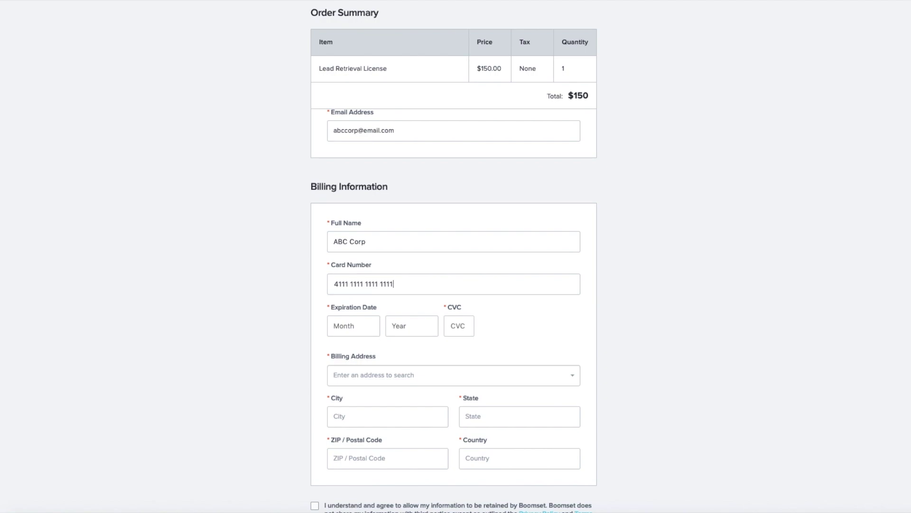
left_click(370, 323)
type("05")
left_click(398, 326)
type("2022")
left_click(461, 326)
type("123")
- Enter the billing address via its suggestion, give consent, and complete the reservation
scroll(522, 334, "down", 2)
left_click(513, 318)
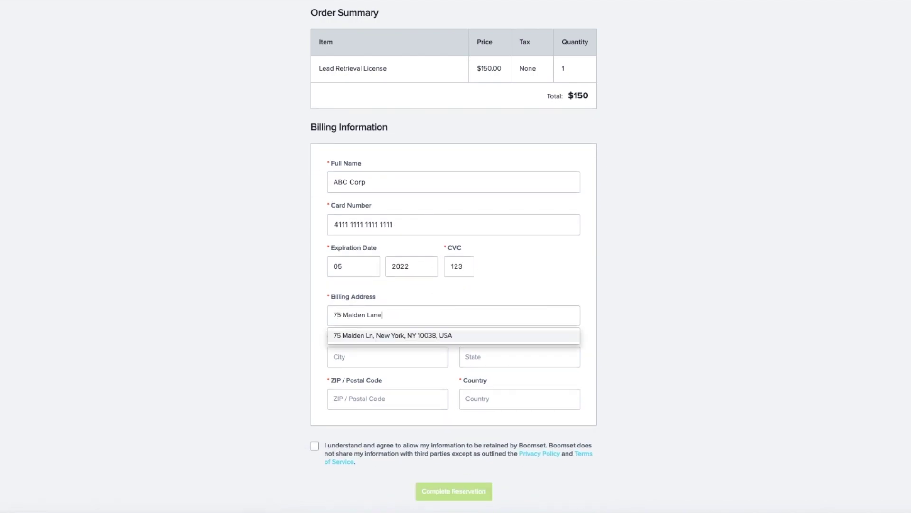
left_click(522, 334)
left_click(315, 446)
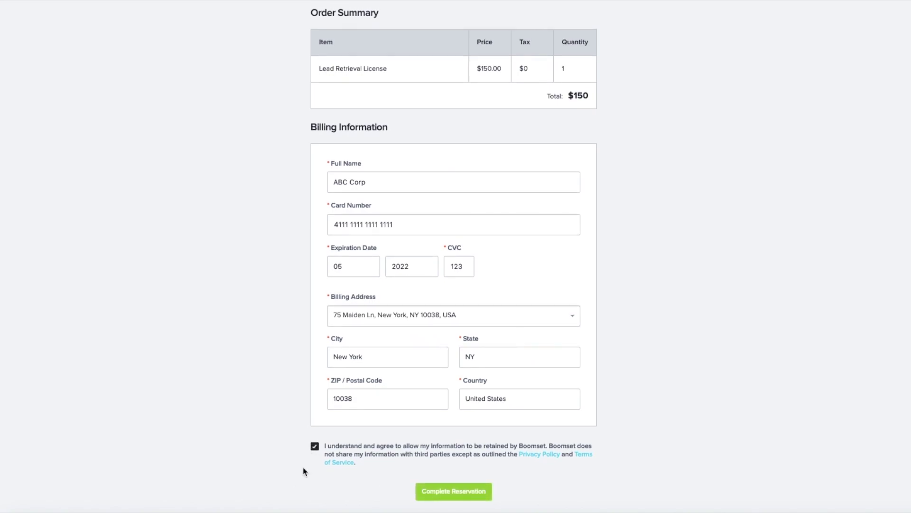
left_click(458, 495)
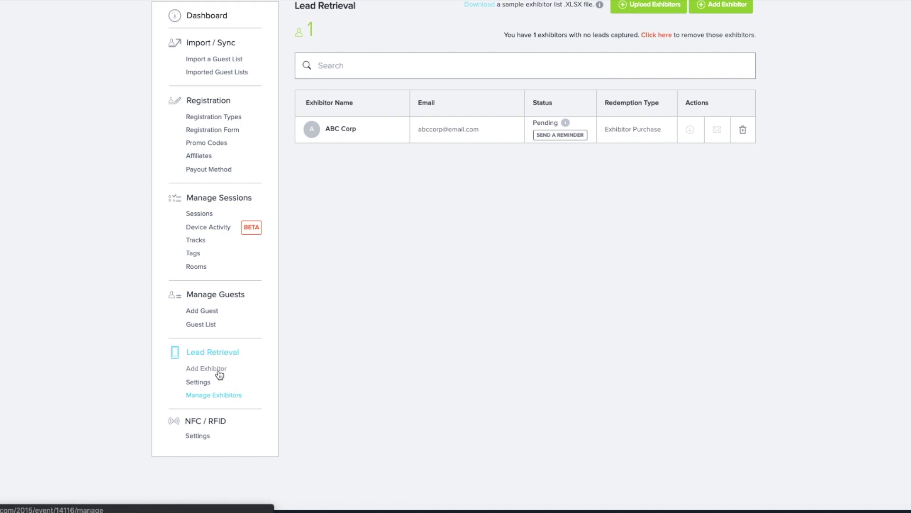
- Scroll to the top of the exhibitor list to see ABC Corp pending via Exhibitor Purchase
scroll(642, 322, "up", 2)
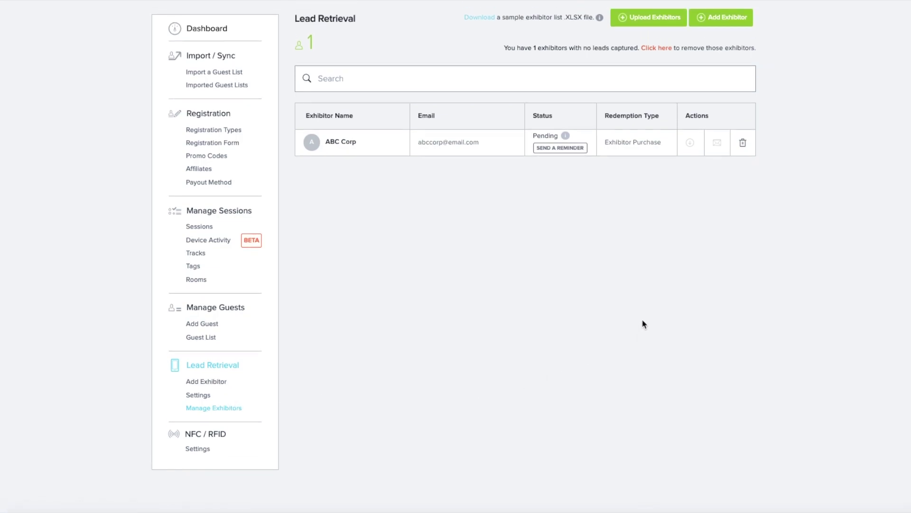
scroll(645, 327, "up", 3)
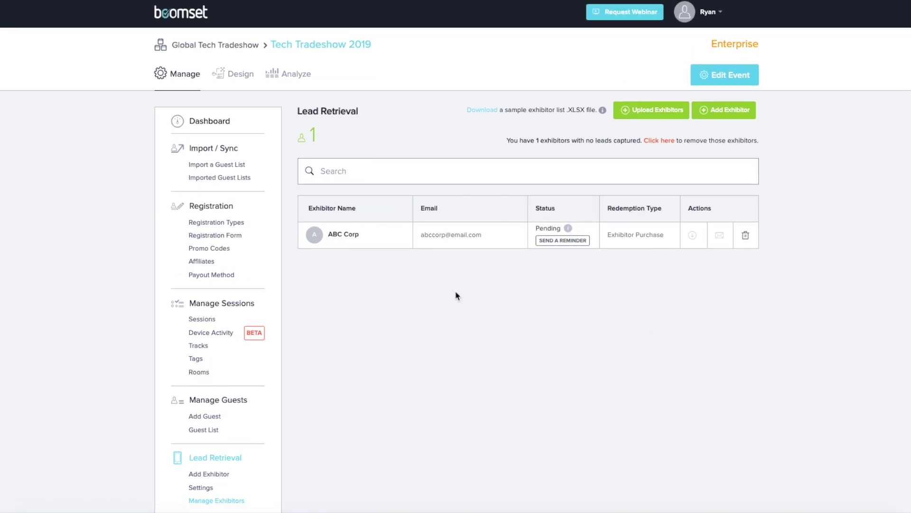
left_click(338, 240)
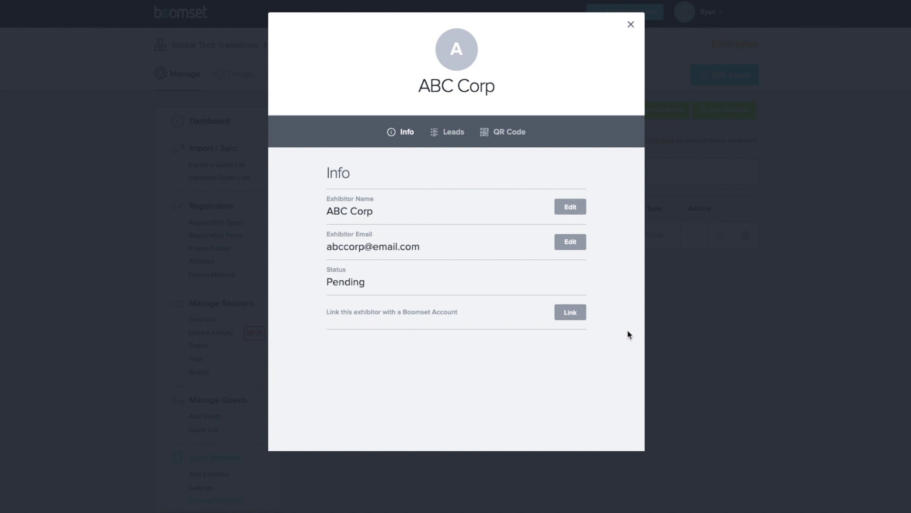
left_click(450, 136)
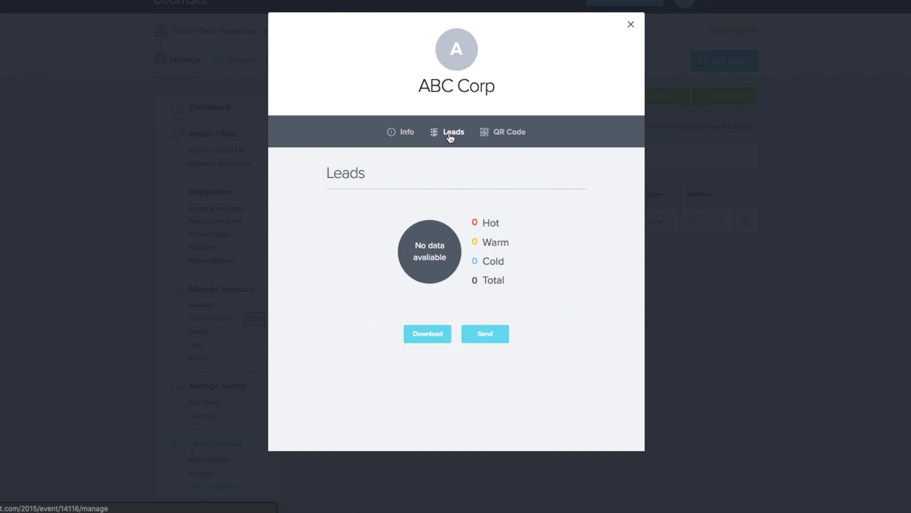
left_click(511, 136)
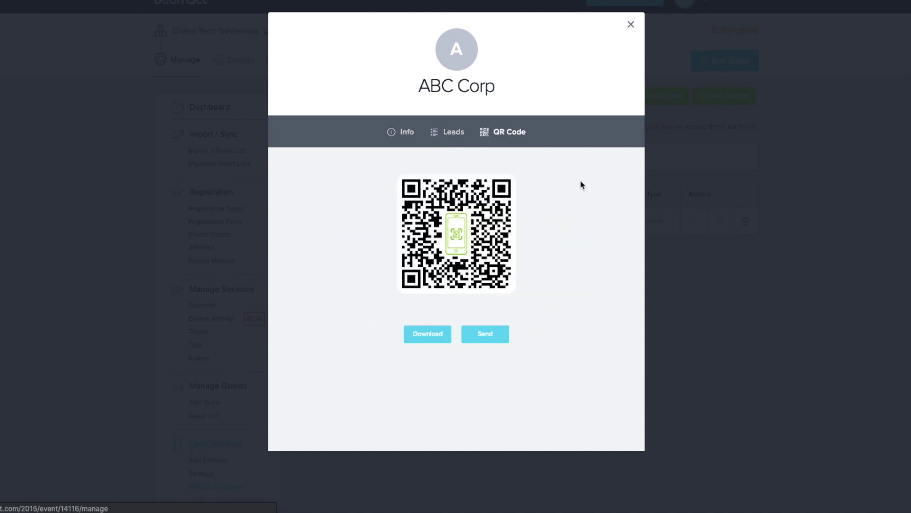
left_click(689, 204)
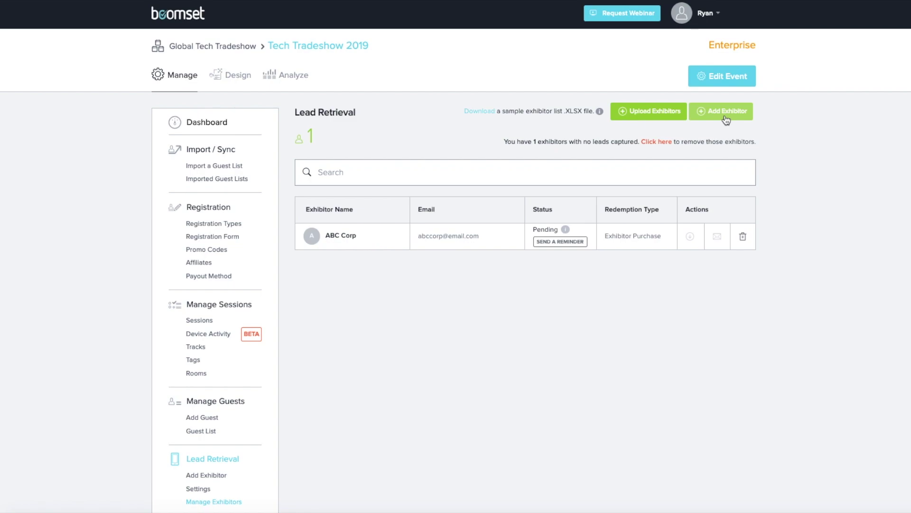
- Add exhibitor Music Matters Inc with its contact e-mail, redeeming an organizer license
left_click(725, 115)
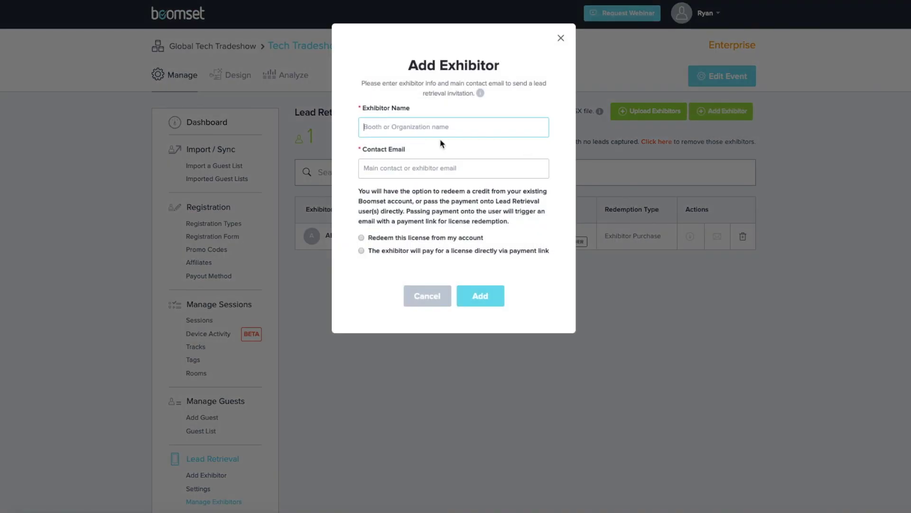
type("Music Matters Inc")
left_click(429, 168)
type("musicmattersinc@email.")
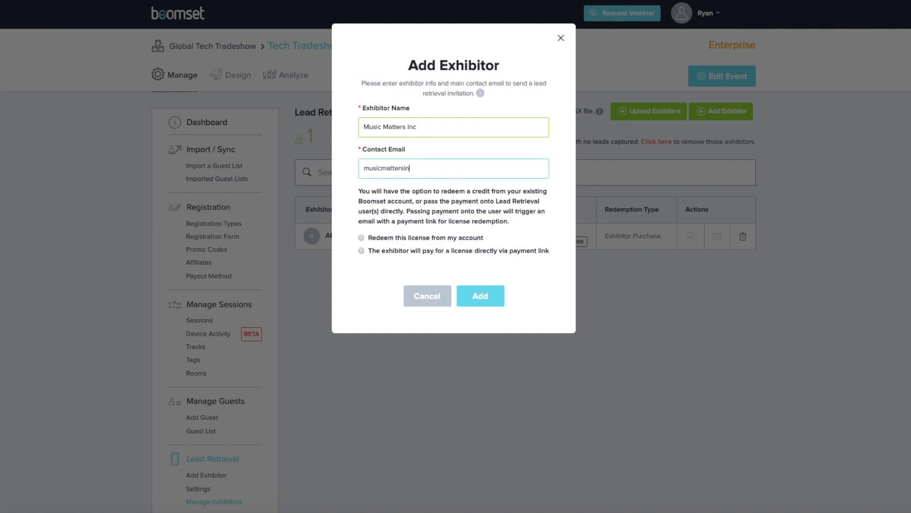
type("com")
left_click(362, 237)
left_click(489, 302)
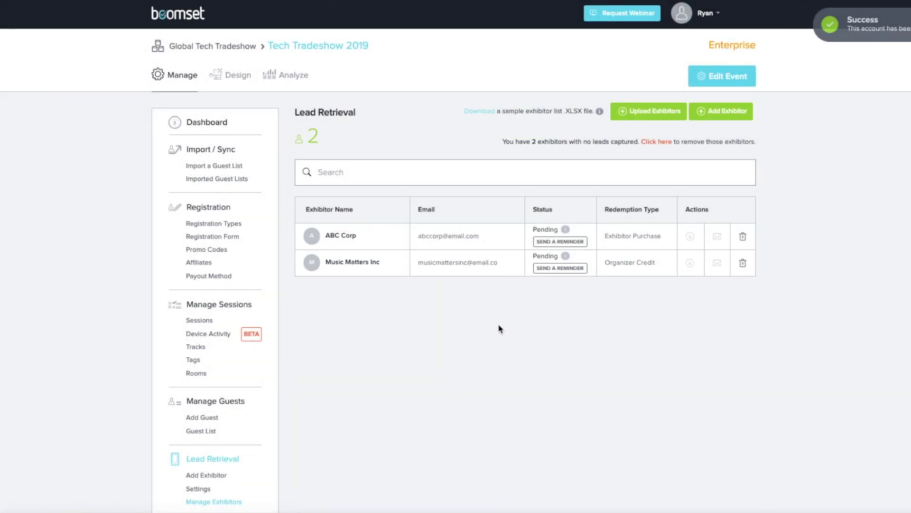
- Add exhibitor XYZ Corp with its contact e-mail, paying via payment link
left_click(725, 120)
type("XYZ Corp")
left_click(478, 169)
type("xyzcorp@email.com")
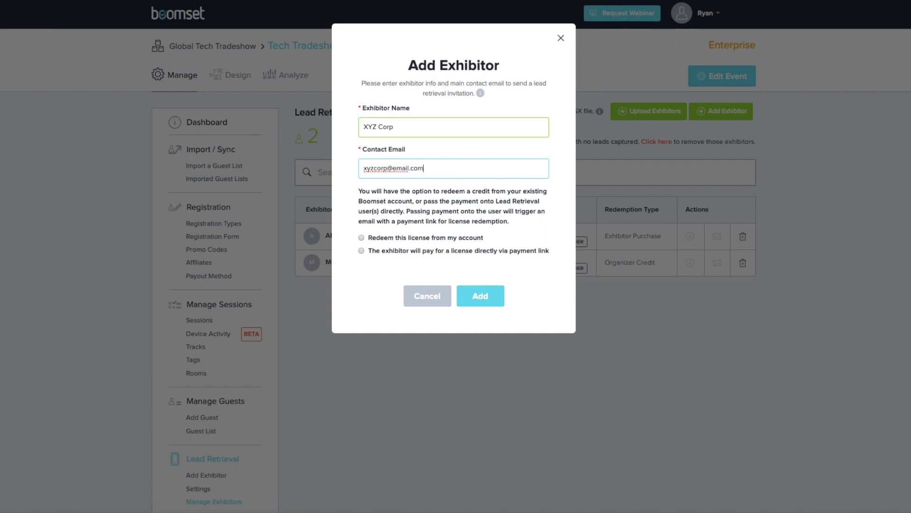
left_click(361, 250)
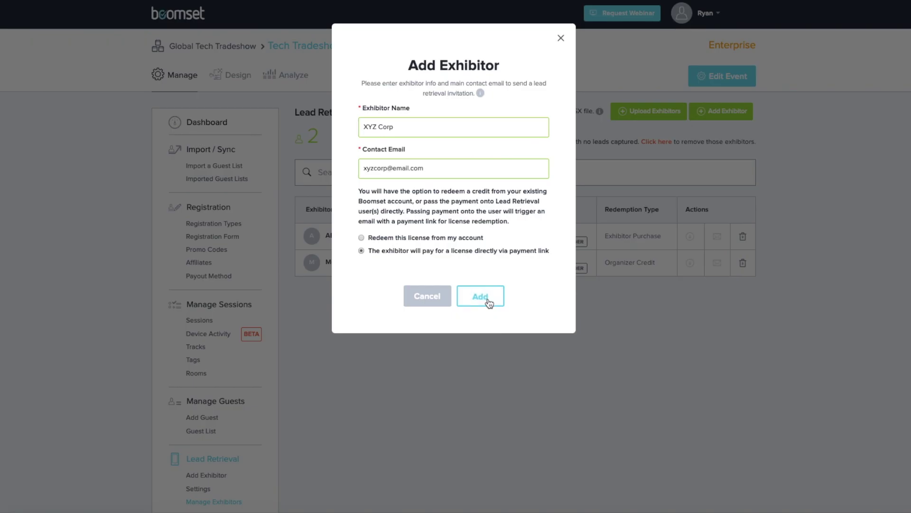
left_click(480, 296)
- Add exhibitor BPM Blockchain with its contact e-mail, set to pay by payment link
left_click(739, 119)
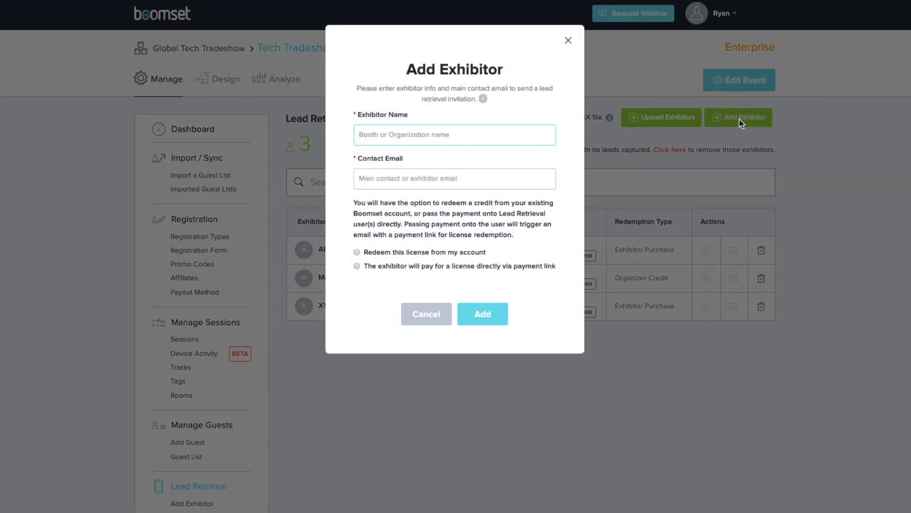
type("BPM Blockchain")
left_click(523, 184)
left_click(357, 266)
left_click(484, 314)
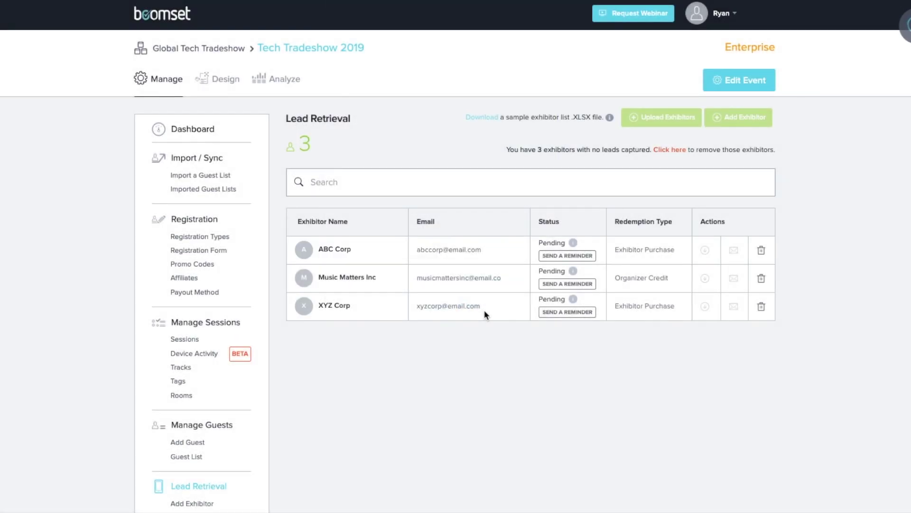
- Add exhibitor Boss Speaker Systems with its contact e-mail, set to pay by payment link
left_click(742, 125)
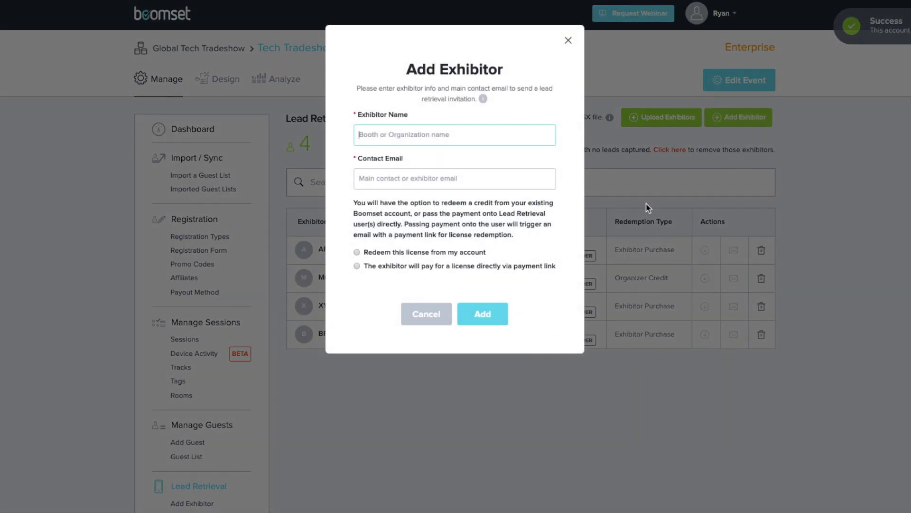
type("Boss Speaker")
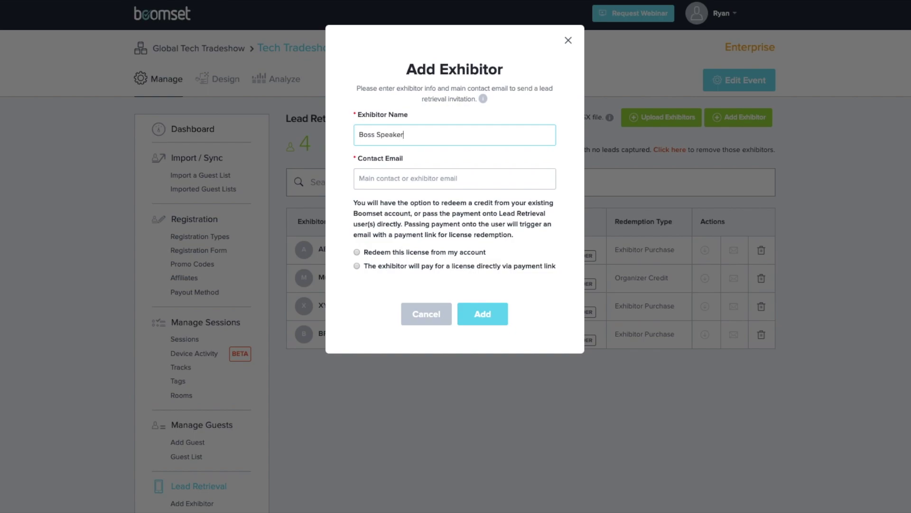
type(" Systems")
left_click(468, 183)
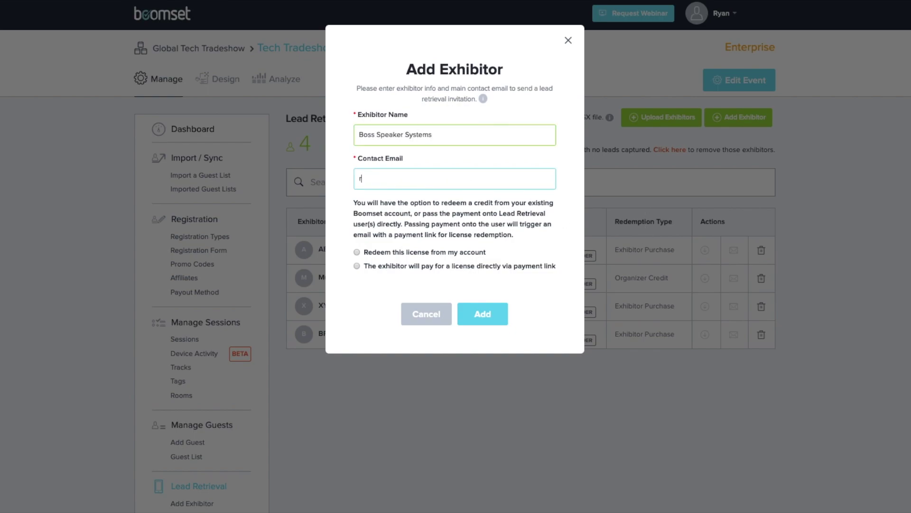
left_click(357, 266)
left_click(482, 312)
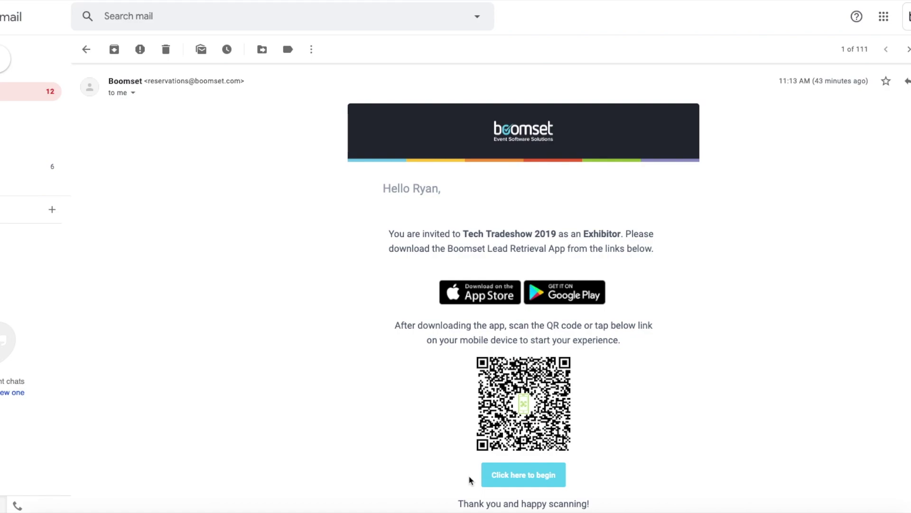
scroll(470, 481, "up", 1)
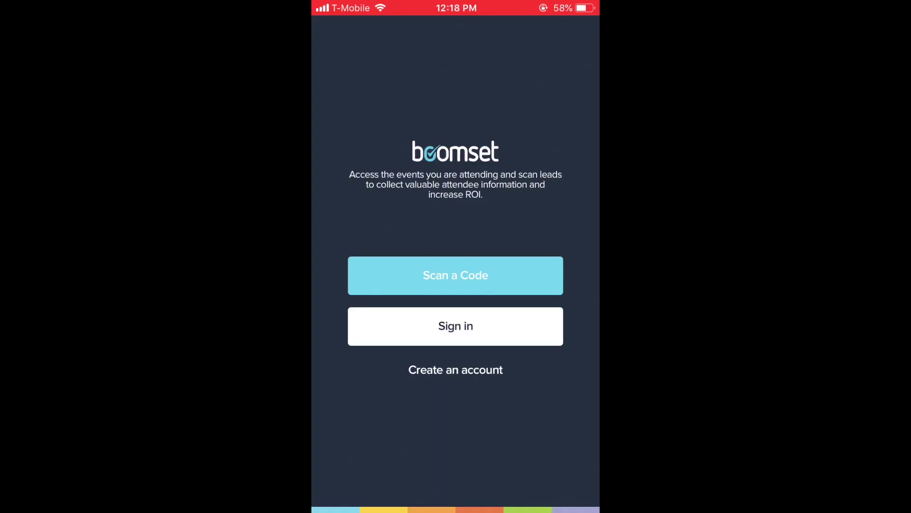
- Scan the invitation QR code, then preview and back out of the Set PIN and account-link options
left_click(456, 275)
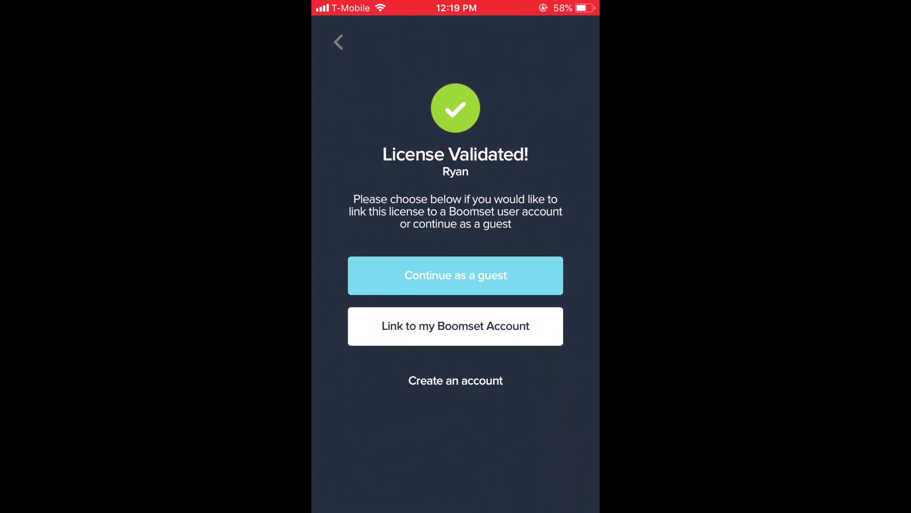
left_click(456, 275)
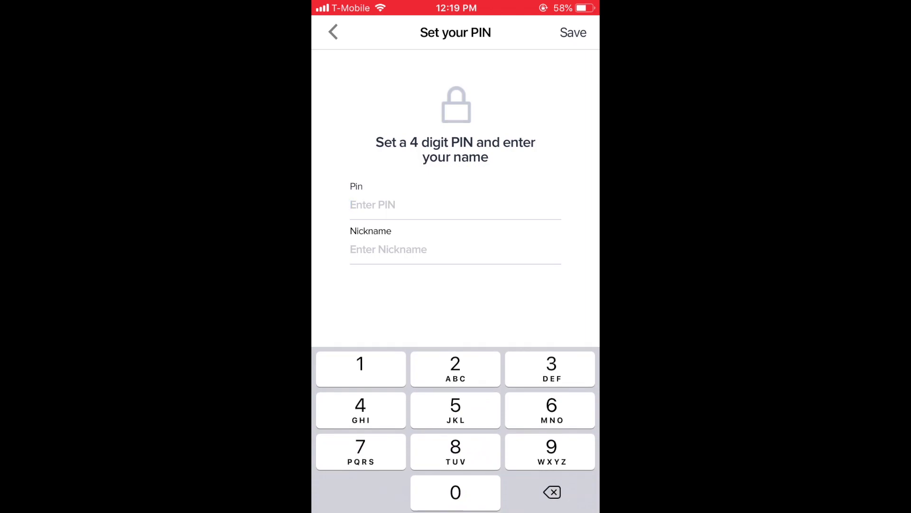
left_click(333, 32)
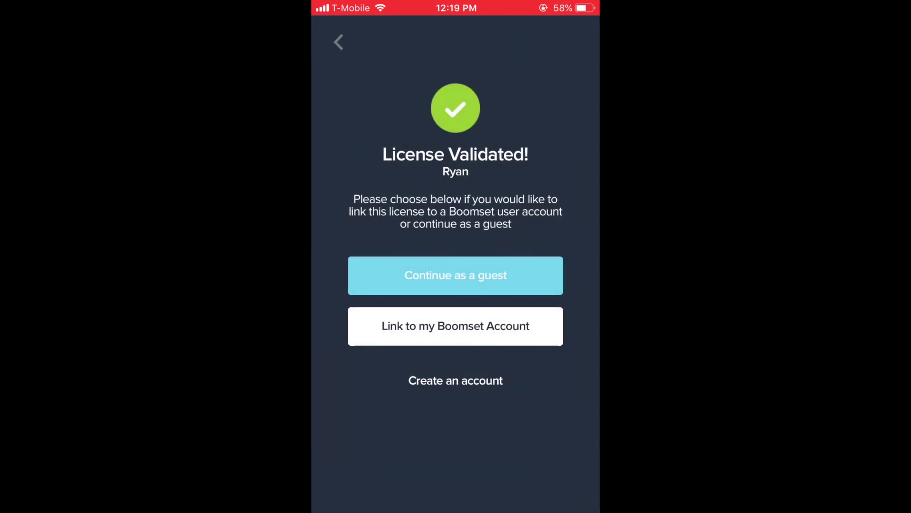
left_click(456, 326)
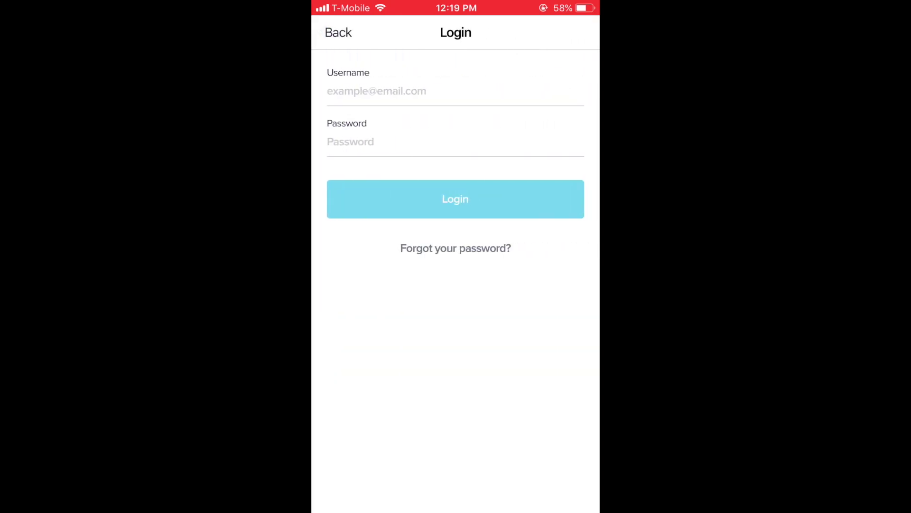
left_click(338, 33)
- Preview the Create an account form, then cancel it
left_click(456, 378)
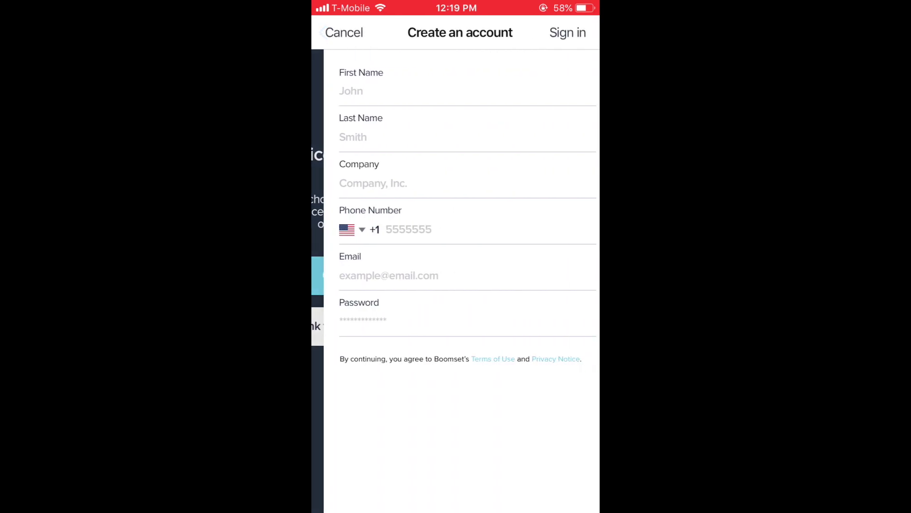
scroll(455, 180, "down", 3)
scroll(456, 181, "up", 3)
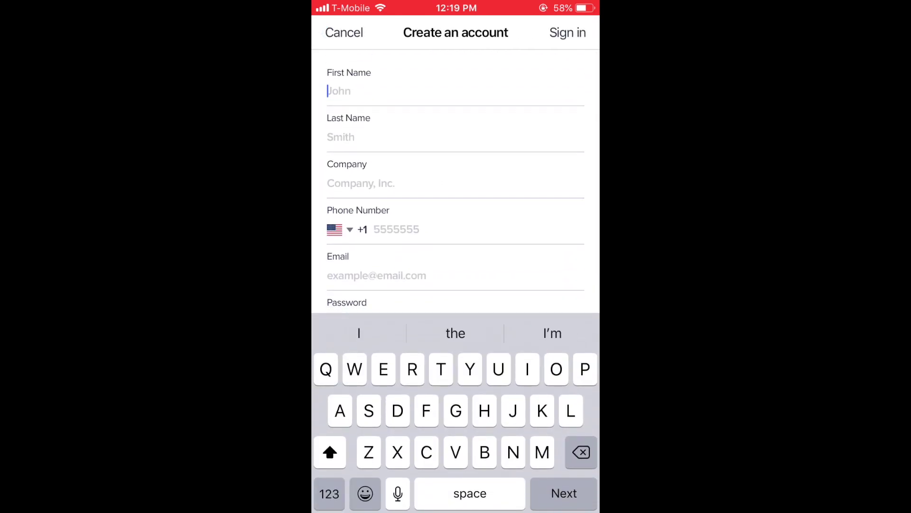
left_click(344, 32)
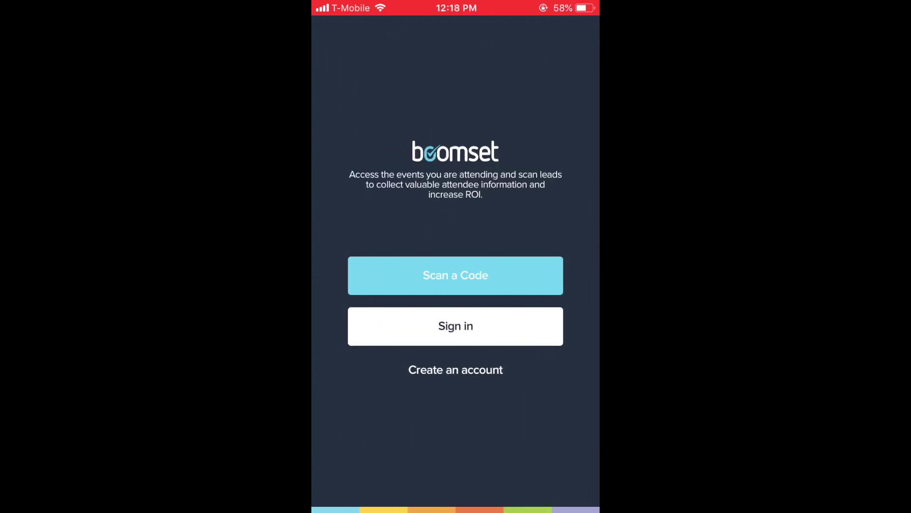